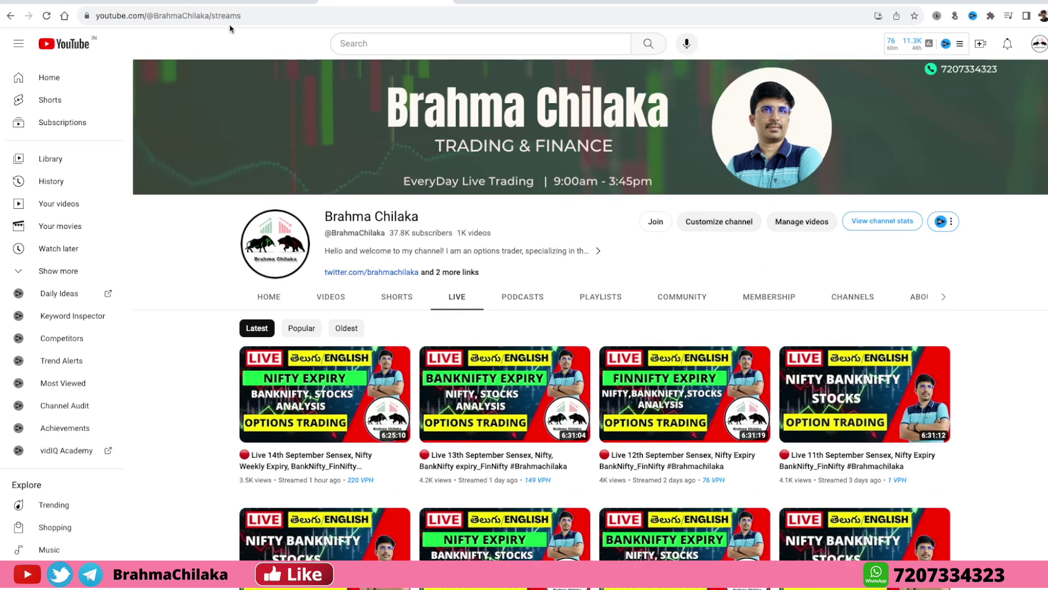
- Bring up the TradingView Nifty 50 5-minute chart in place of the YouTube page
{"action": "left_click", "coordinate": [153, 6]}
- Scroll the NIFTY chart, then switch the symbol to the NIFTY BANK 5-minute chart
{"action": "left_click", "coordinate": [742, 316]}
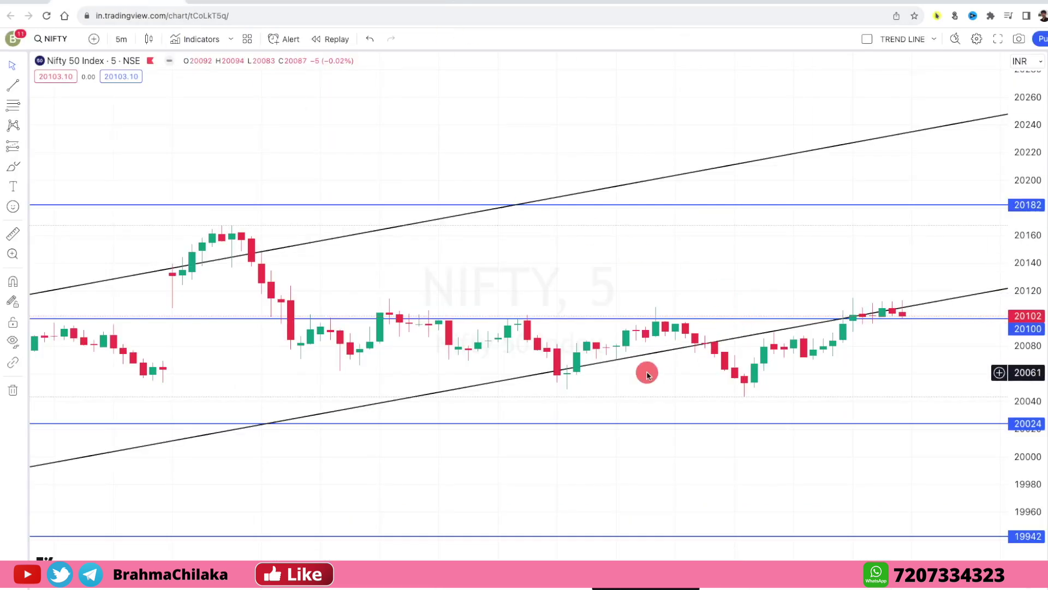
{"action": "scroll", "coordinate": [647, 369], "scroll_direction": "left", "scroll_amount": 5}
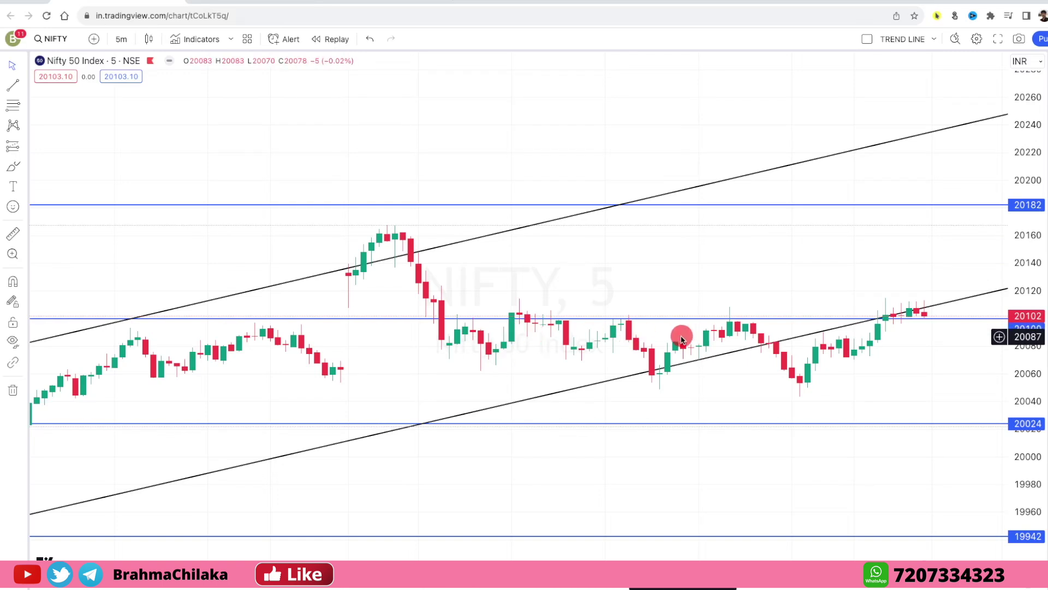
{"action": "scroll", "coordinate": [741, 348], "scroll_direction": "up", "scroll_amount": 3}
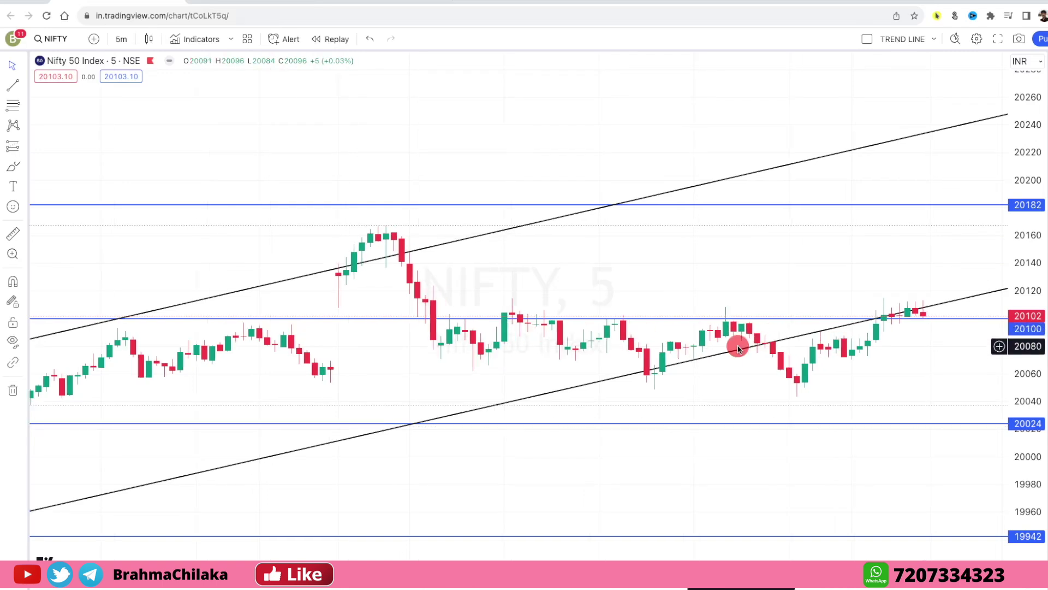
{"action": "key", "text": "space"}
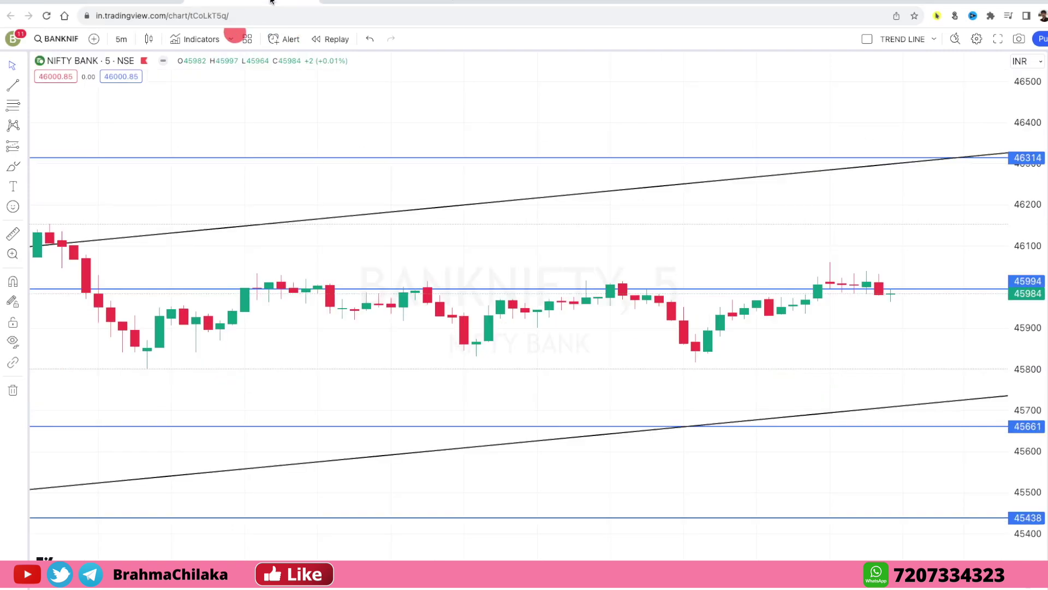
- Scroll and zoom the NIFTY BANK chart to show price near the 45994 and 45984 levels
{"action": "scroll", "coordinate": [500, 240], "scroll_direction": "left", "scroll_amount": 5}
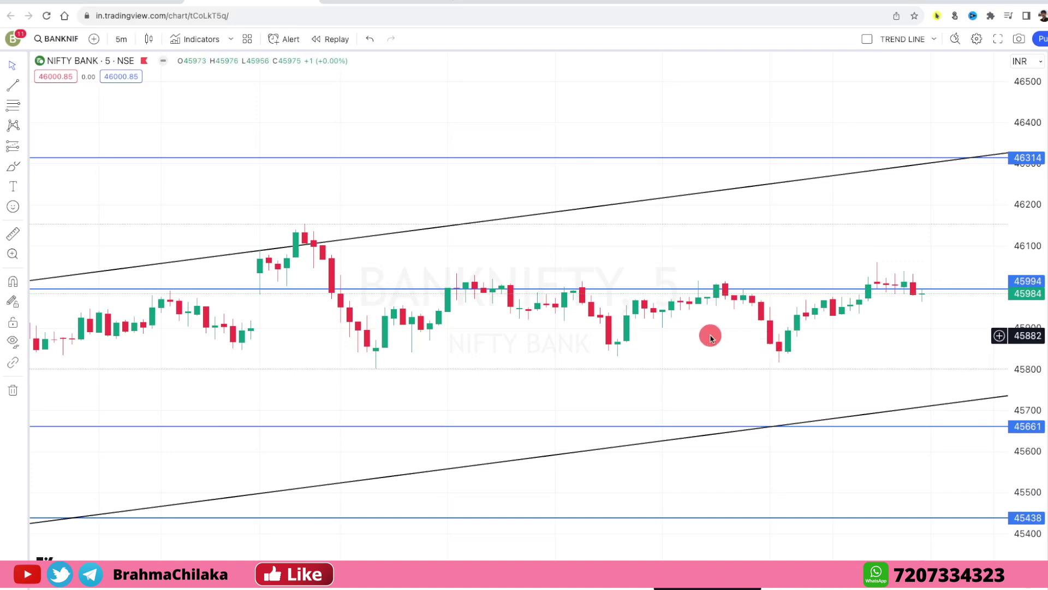
{"action": "scroll", "coordinate": [712, 339], "scroll_direction": "up", "scroll_amount": 1}
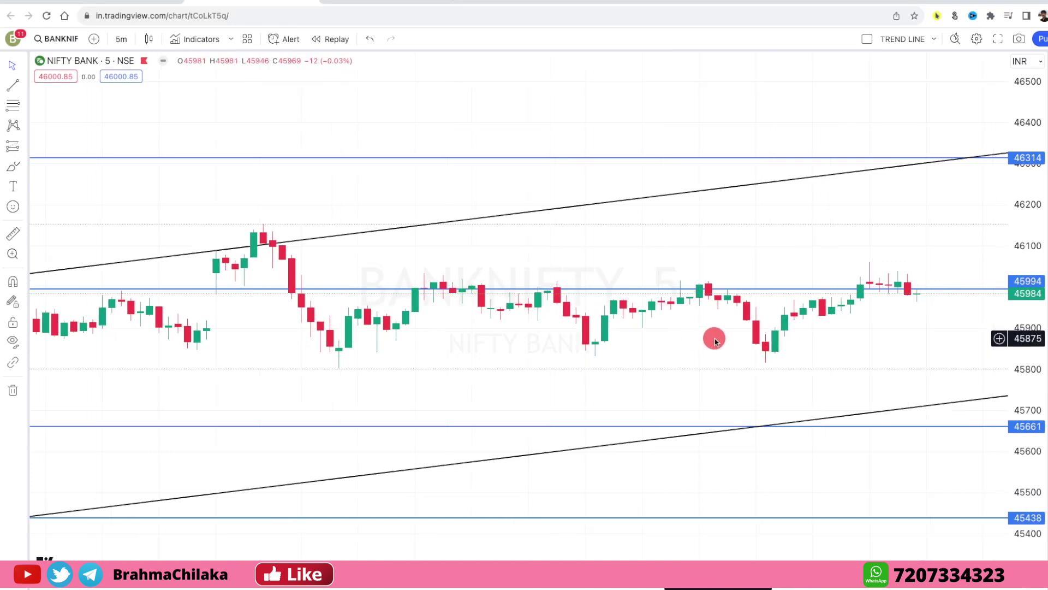
{"action": "scroll", "coordinate": [715, 341], "scroll_direction": "up", "scroll_amount": 1}
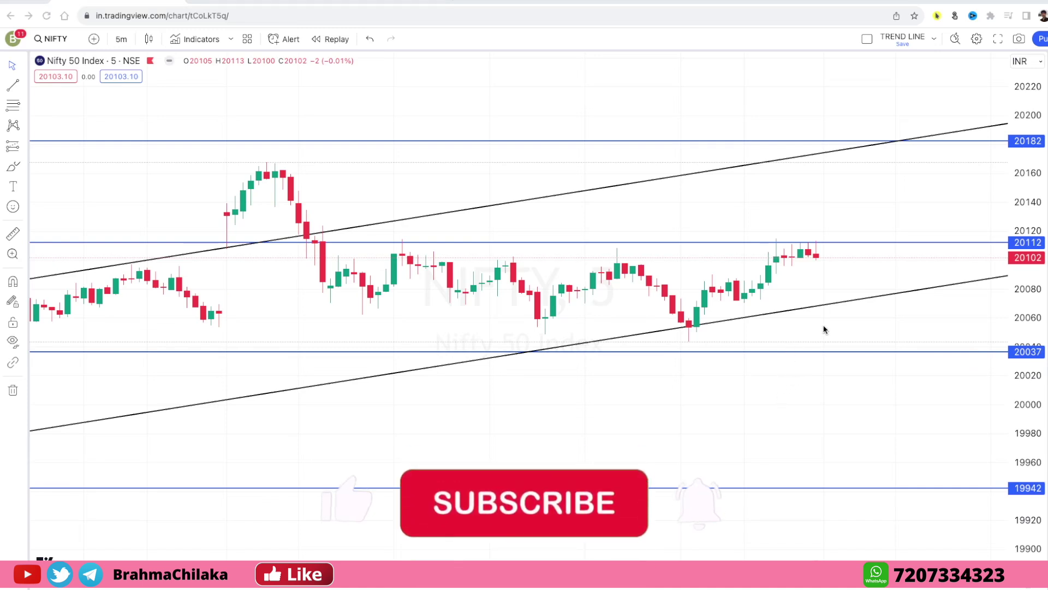
{"action": "left_click_drag", "start_coordinate": [768, 344], "coordinate": [974, 347]}
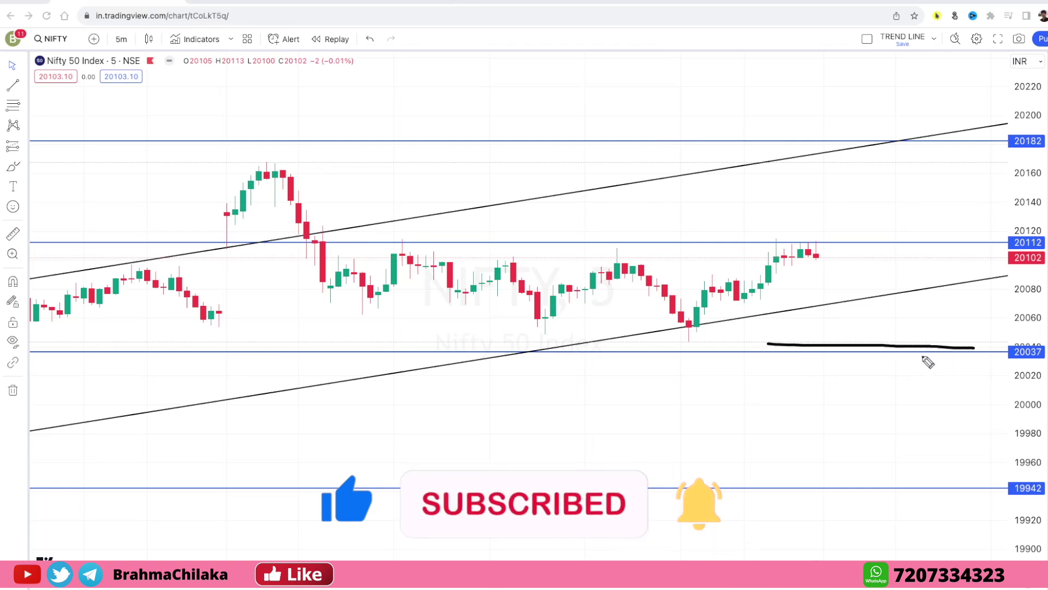
{"action": "left_click_drag", "start_coordinate": [812, 301], "coordinate": [893, 283]}
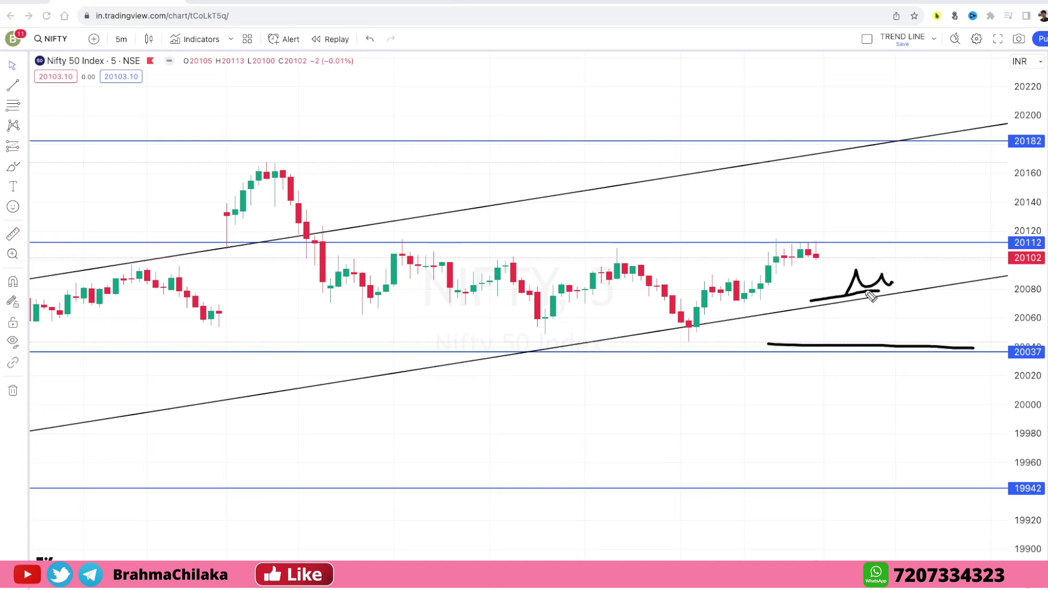
{"action": "mouse_move", "coordinate": [867, 345]}
{"action": "left_mouse_down"}
{"action": "mouse_move", "coordinate": [871, 318]}
{"action": "mouse_move", "coordinate": [929, 342]}
{"action": "mouse_move", "coordinate": [939, 318]}
{"action": "mouse_move", "coordinate": [933, 361]}
{"action": "left_mouse_up"}
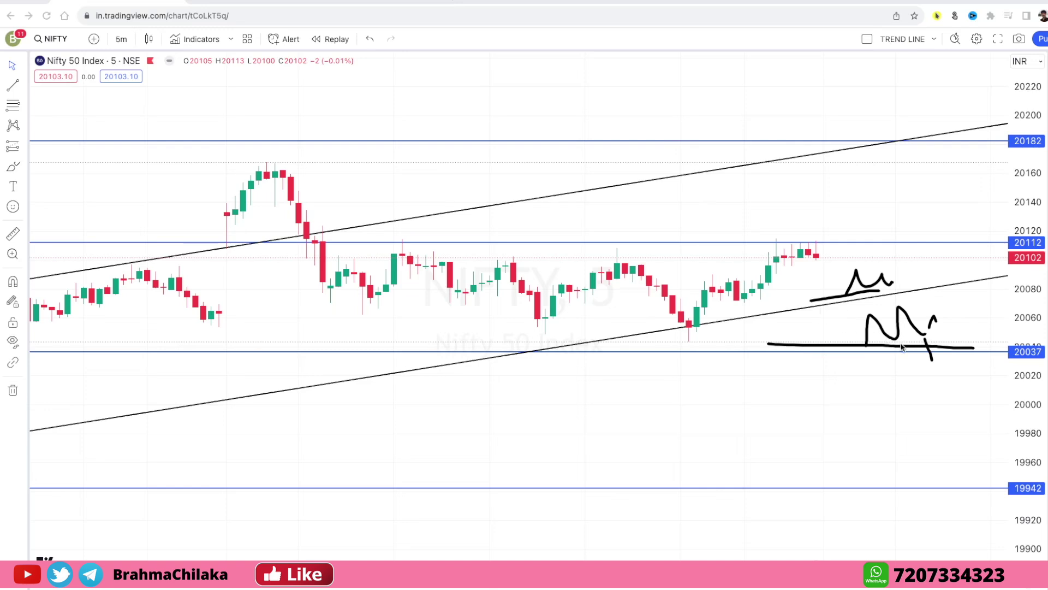
{"action": "left_click_drag", "start_coordinate": [789, 237], "coordinate": [826, 239]}
{"action": "left_click_drag", "start_coordinate": [811, 166], "coordinate": [858, 165]}
{"action": "left_click_drag", "start_coordinate": [801, 141], "coordinate": [891, 140]}
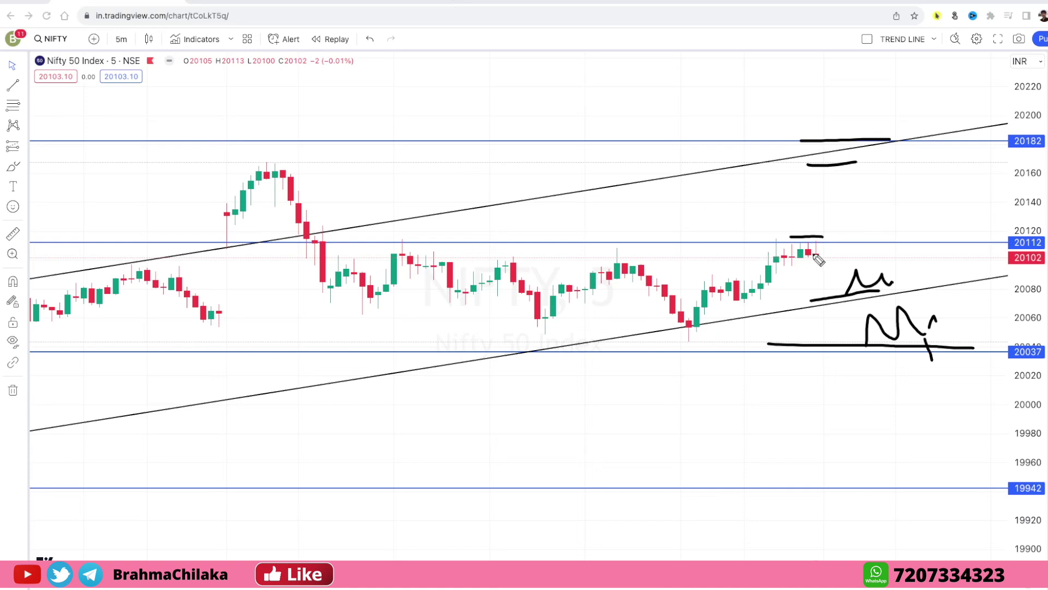
{"action": "left_click_drag", "start_coordinate": [806, 224], "coordinate": [824, 233]}
{"action": "left_click_drag", "start_coordinate": [844, 231], "coordinate": [857, 182]}
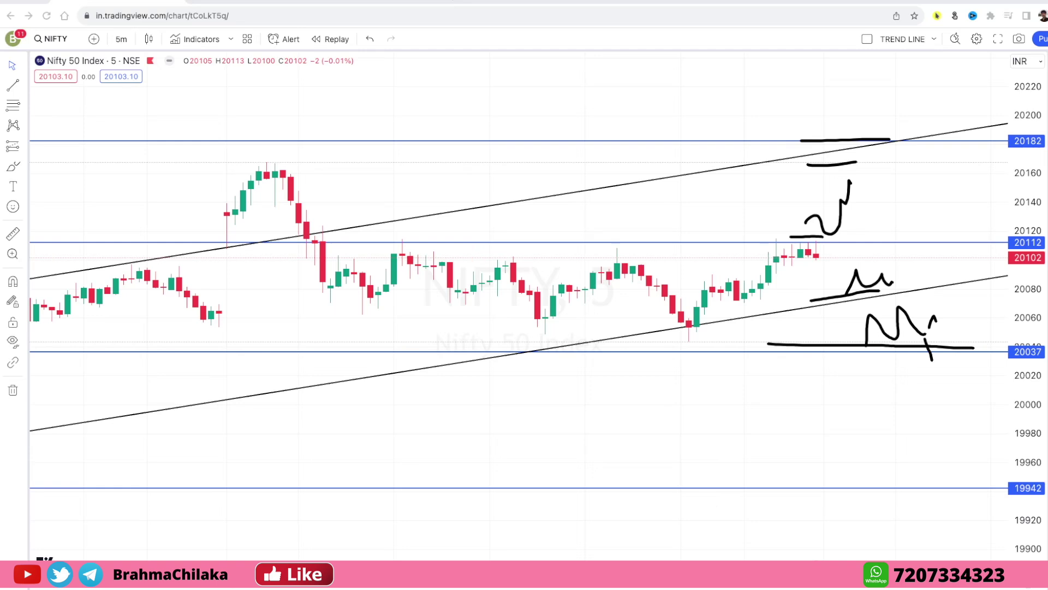
{"action": "key", "text": "Escape"}
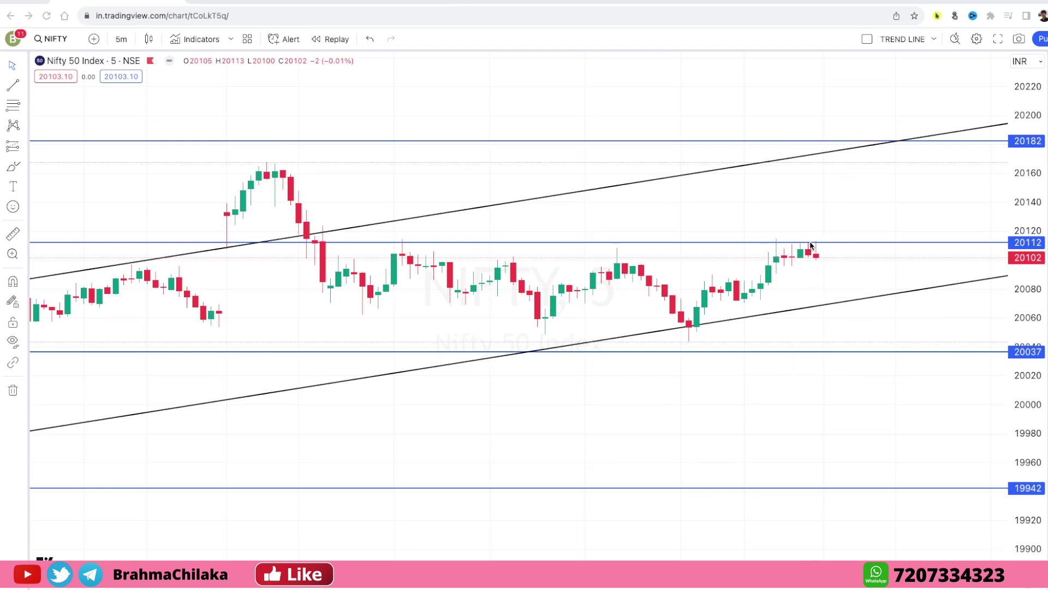
- Mark 20112 and 20182 by hand, then write and circle zones 1, 2 and 3
{"action": "left_click_drag", "start_coordinate": [818, 241], "coordinate": [867, 241]}
{"action": "left_click_drag", "start_coordinate": [847, 142], "coordinate": [889, 137]}
{"action": "left_click_drag", "start_coordinate": [878, 191], "coordinate": [878, 211]}
{"action": "mouse_move", "coordinate": [875, 172]}
{"action": "left_mouse_down"}
{"action": "mouse_move", "coordinate": [909, 219]}
{"action": "mouse_move", "coordinate": [841, 173]}
{"action": "left_mouse_up"}
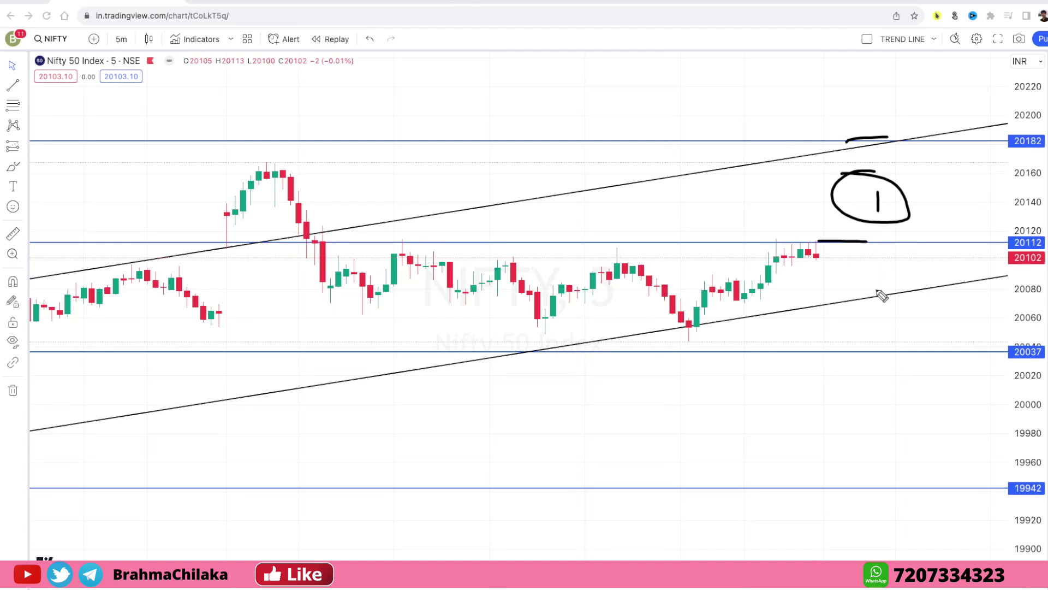
{"action": "mouse_move", "coordinate": [878, 281]}
{"action": "left_mouse_down"}
{"action": "mouse_move", "coordinate": [896, 312]}
{"action": "mouse_move", "coordinate": [924, 319]}
{"action": "left_mouse_up"}
{"action": "mouse_move", "coordinate": [897, 266]}
{"action": "left_mouse_down"}
{"action": "mouse_move", "coordinate": [861, 327]}
{"action": "mouse_move", "coordinate": [871, 269]}
{"action": "left_mouse_up"}
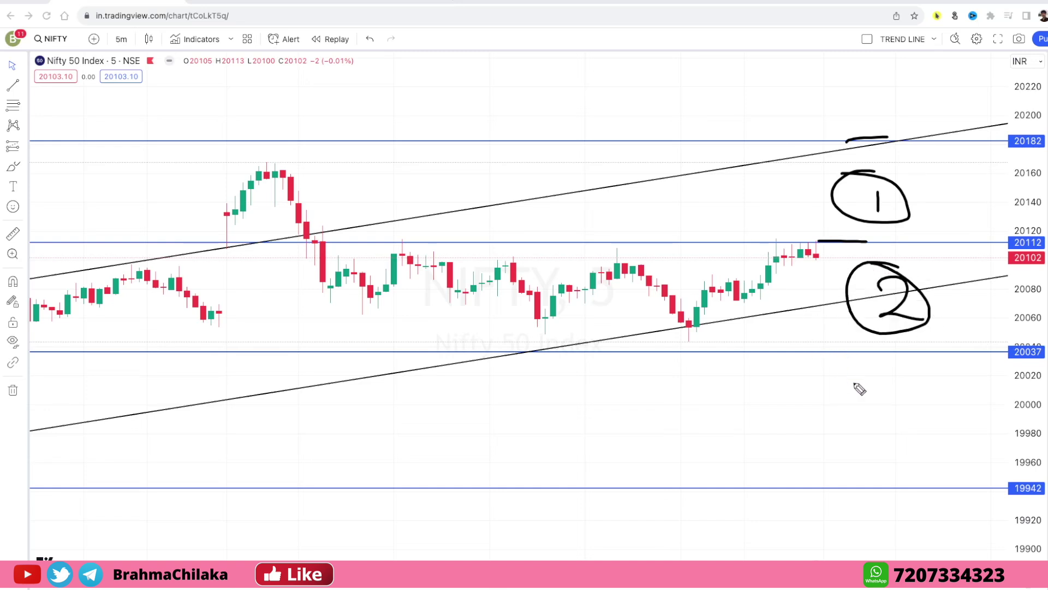
{"action": "mouse_move", "coordinate": [876, 394]}
{"action": "left_mouse_down"}
{"action": "mouse_move", "coordinate": [902, 418]}
{"action": "mouse_move", "coordinate": [873, 442]}
{"action": "left_mouse_up"}
{"action": "mouse_move", "coordinate": [892, 376]}
{"action": "left_mouse_down"}
{"action": "mouse_move", "coordinate": [926, 435]}
{"action": "mouse_move", "coordinate": [879, 391]}
{"action": "left_mouse_up"}
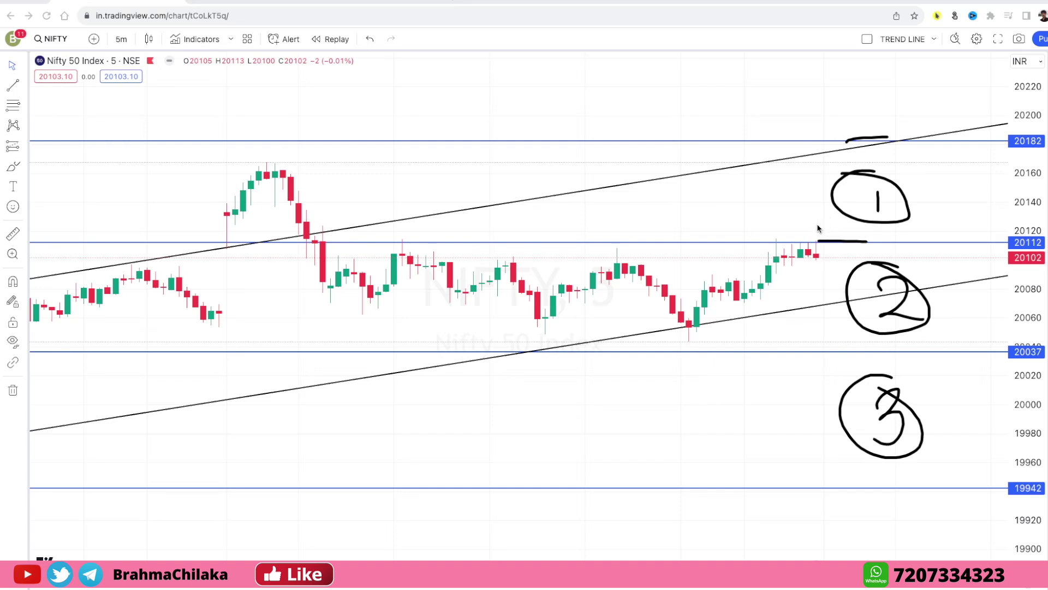
- Add strokes along 20112, the upper trendline, a target above 20182, and a zigzag pullback
{"action": "left_click_drag", "start_coordinate": [817, 221], "coordinate": [817, 226]}
{"action": "left_click_drag", "start_coordinate": [803, 241], "coordinate": [863, 241]}
{"action": "left_click_drag", "start_coordinate": [805, 158], "coordinate": [945, 140]}
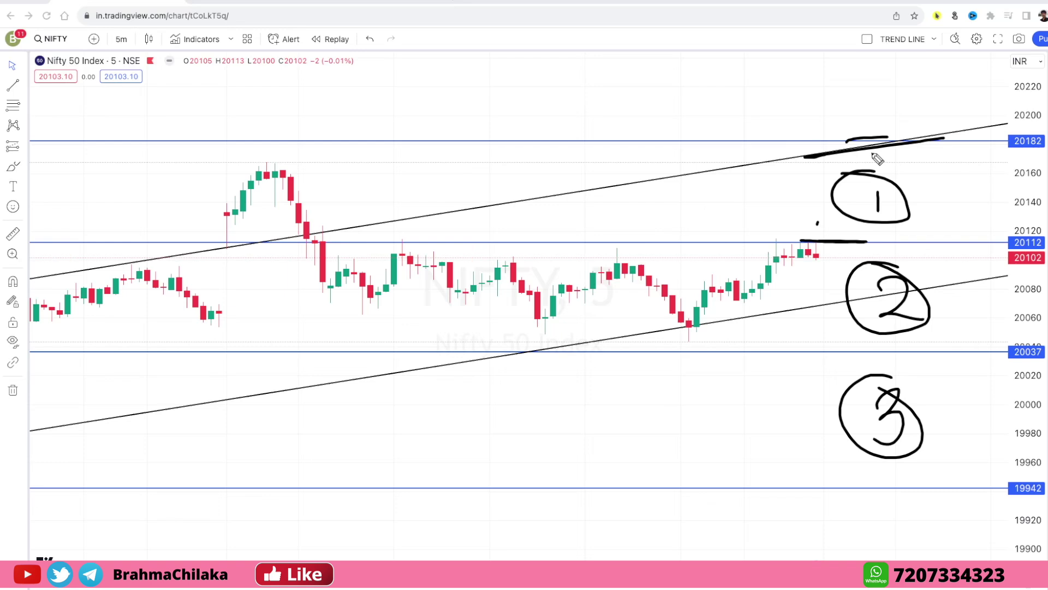
{"action": "left_click_drag", "start_coordinate": [839, 155], "coordinate": [863, 155]}
{"action": "left_click_drag", "start_coordinate": [831, 117], "coordinate": [903, 116]}
{"action": "left_click_drag", "start_coordinate": [868, 158], "coordinate": [958, 209]}
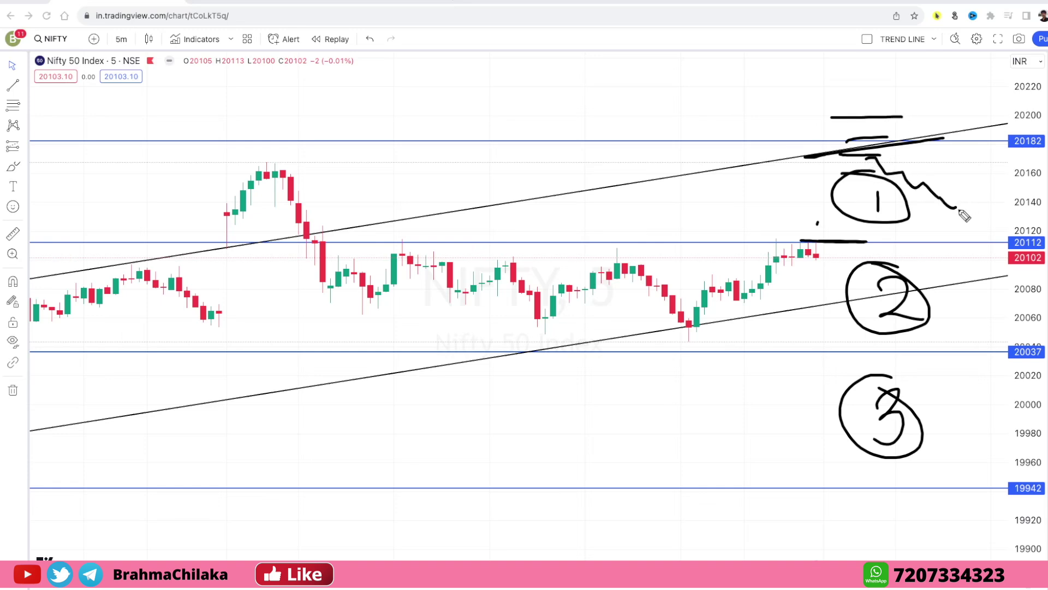